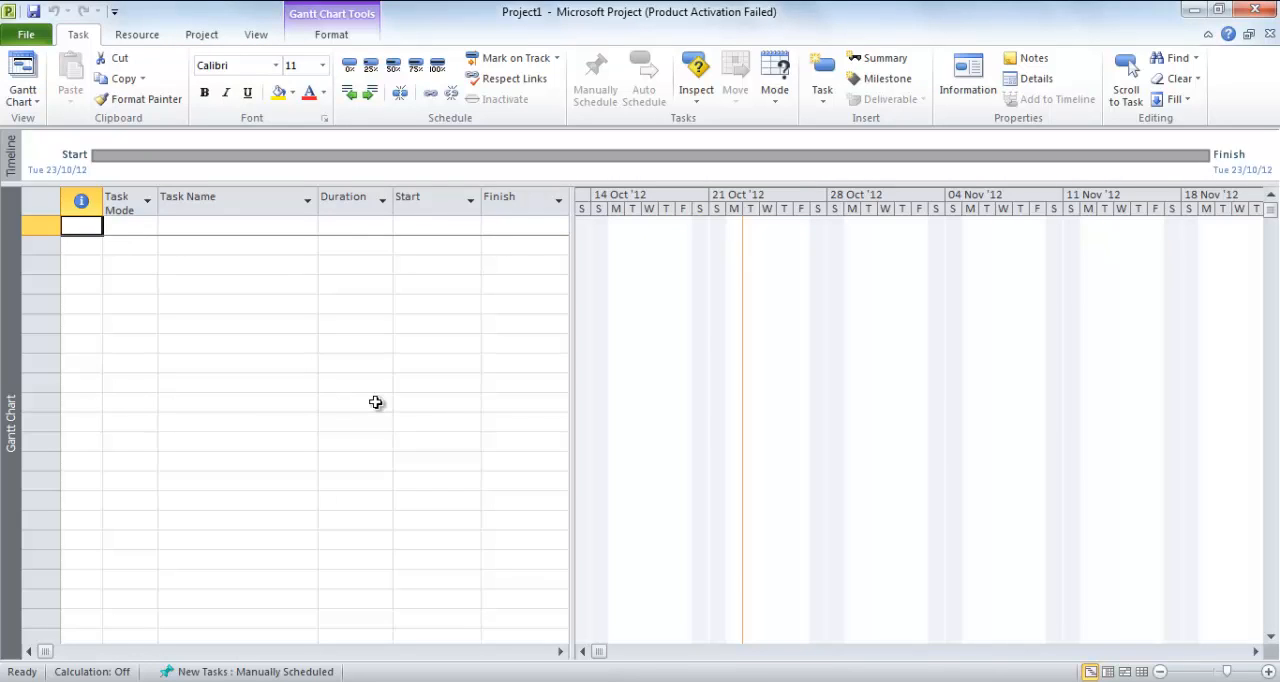
Create a blank project, then open WBS Jardim 3.0 Inicial from the Projeto Jardim folder in Google Drive
{"action": "key", "text": "ctrl+n"}
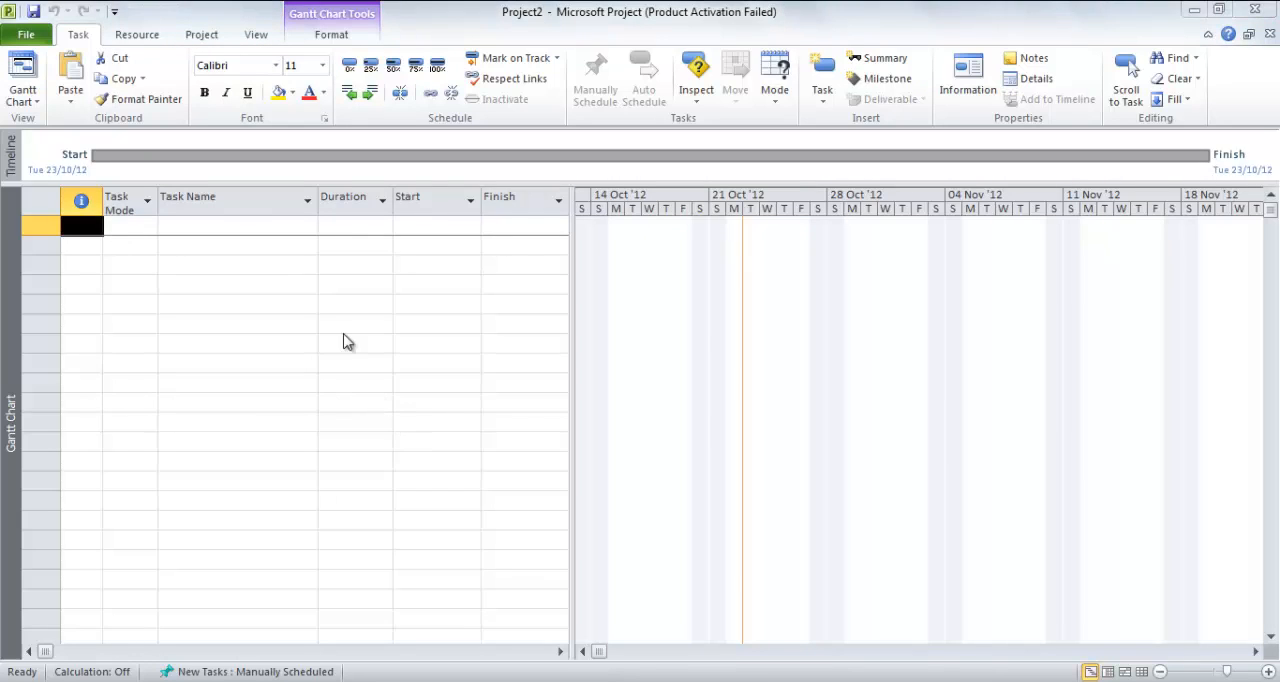
{"action": "left_click", "coordinate": [27, 38]}
{"action": "left_click", "coordinate": [50, 119]}
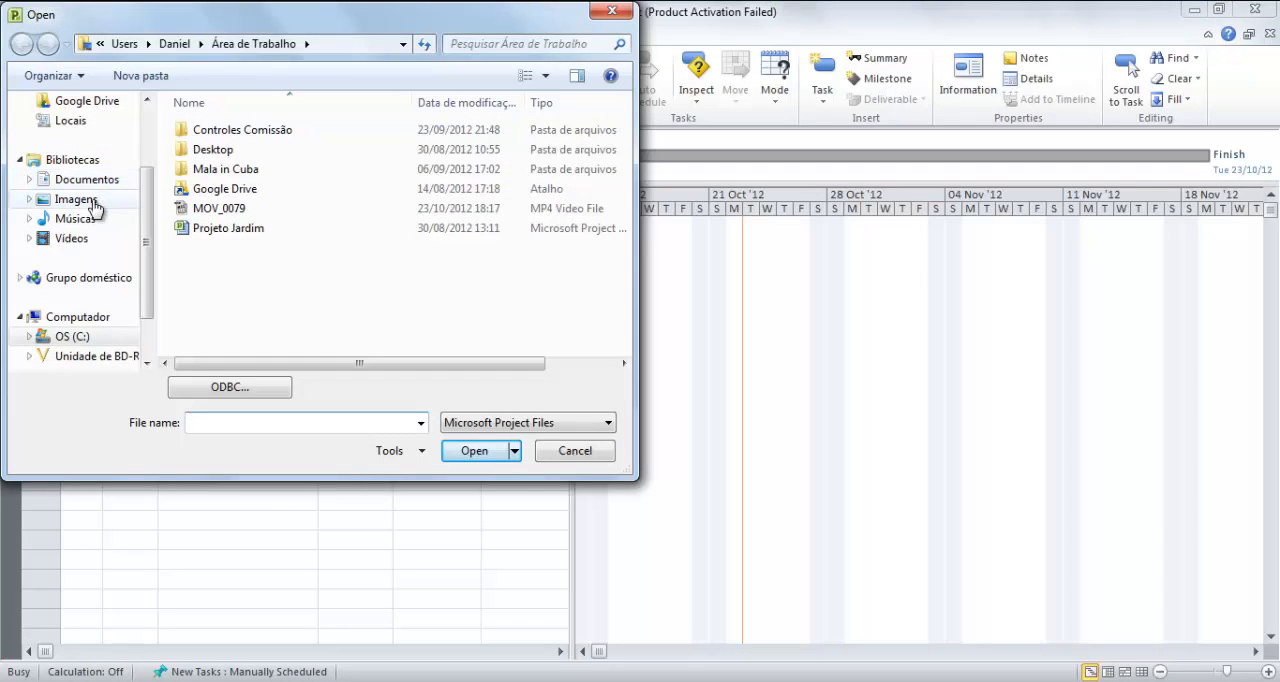
{"action": "left_click", "coordinate": [112, 103]}
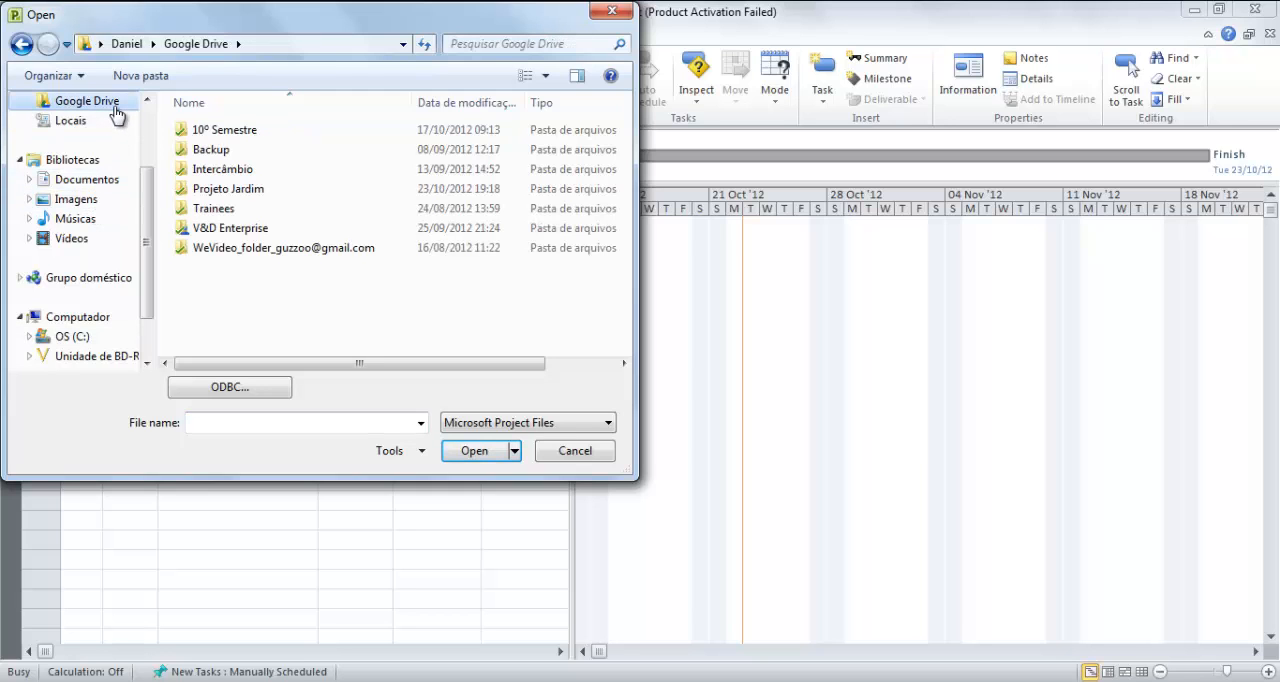
{"action": "double_click", "coordinate": [210, 189]}
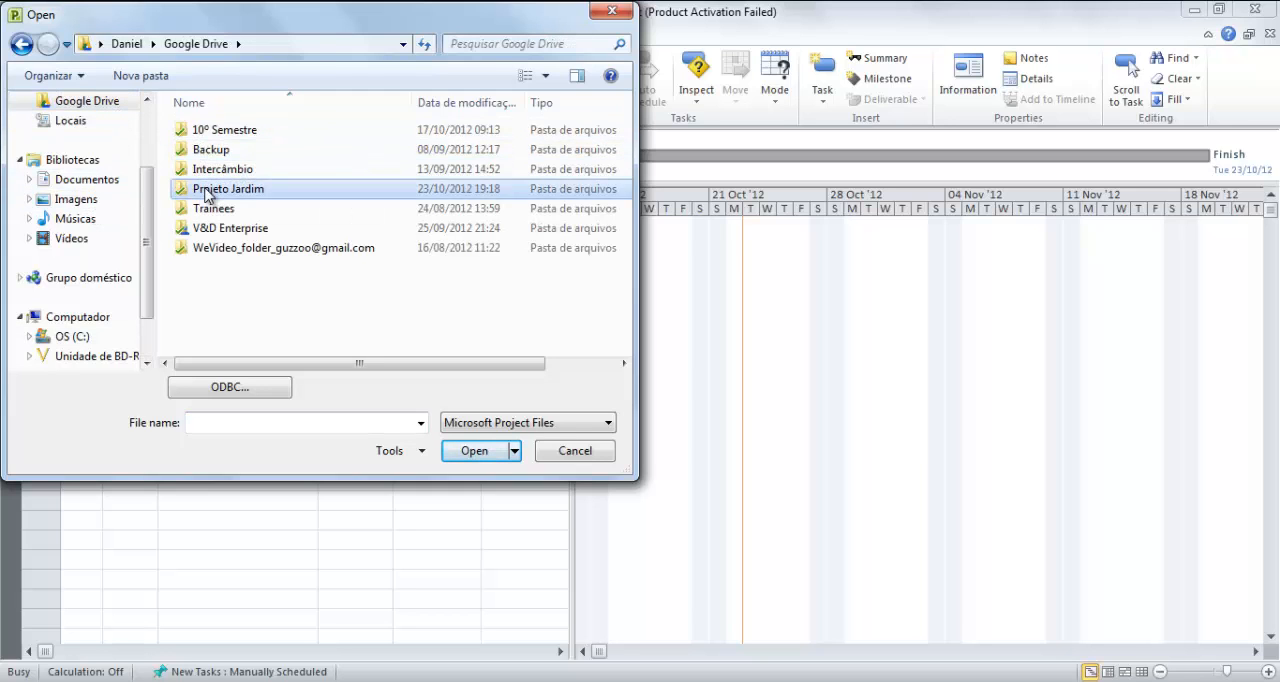
{"action": "left_click", "coordinate": [257, 153]}
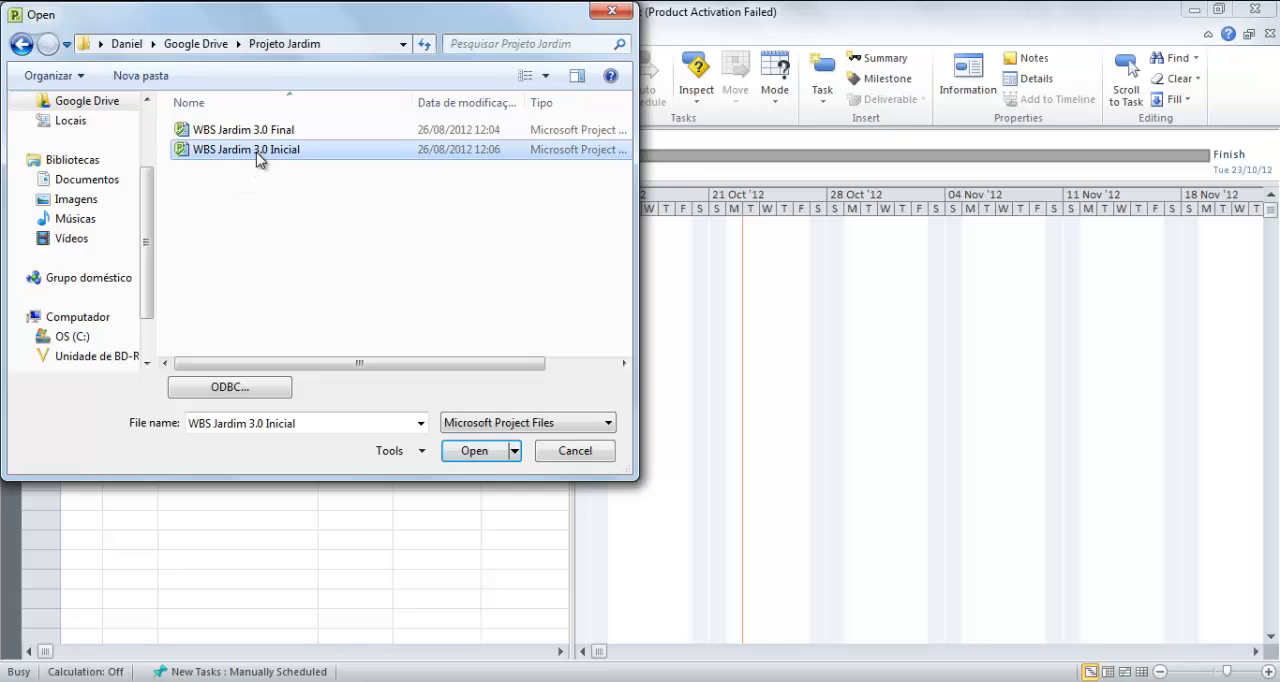
{"action": "double_click", "coordinate": [257, 160]}
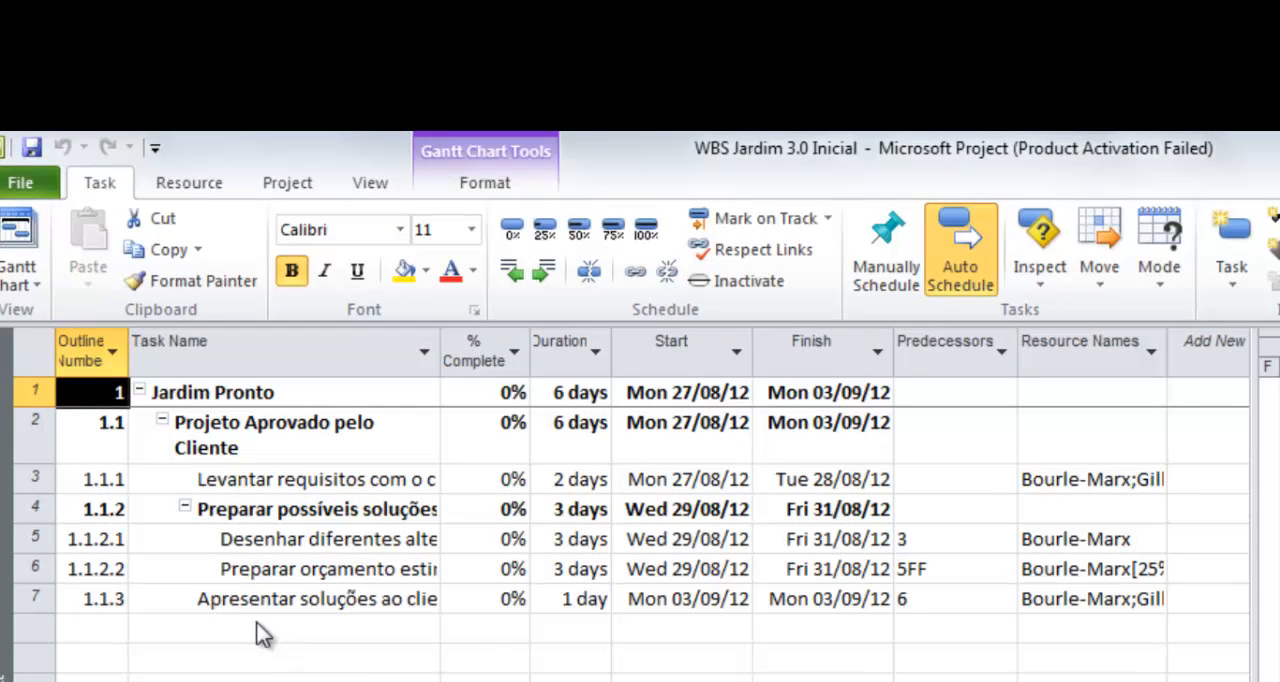
{"action": "left_click", "coordinate": [33, 569]}
{"action": "mouse_move", "coordinate": [33, 572]}
{"action": "left_mouse_down"}
{"action": "mouse_move", "coordinate": [32, 535]}
{"action": "mouse_move", "coordinate": [31, 582]}
{"action": "left_mouse_up"}
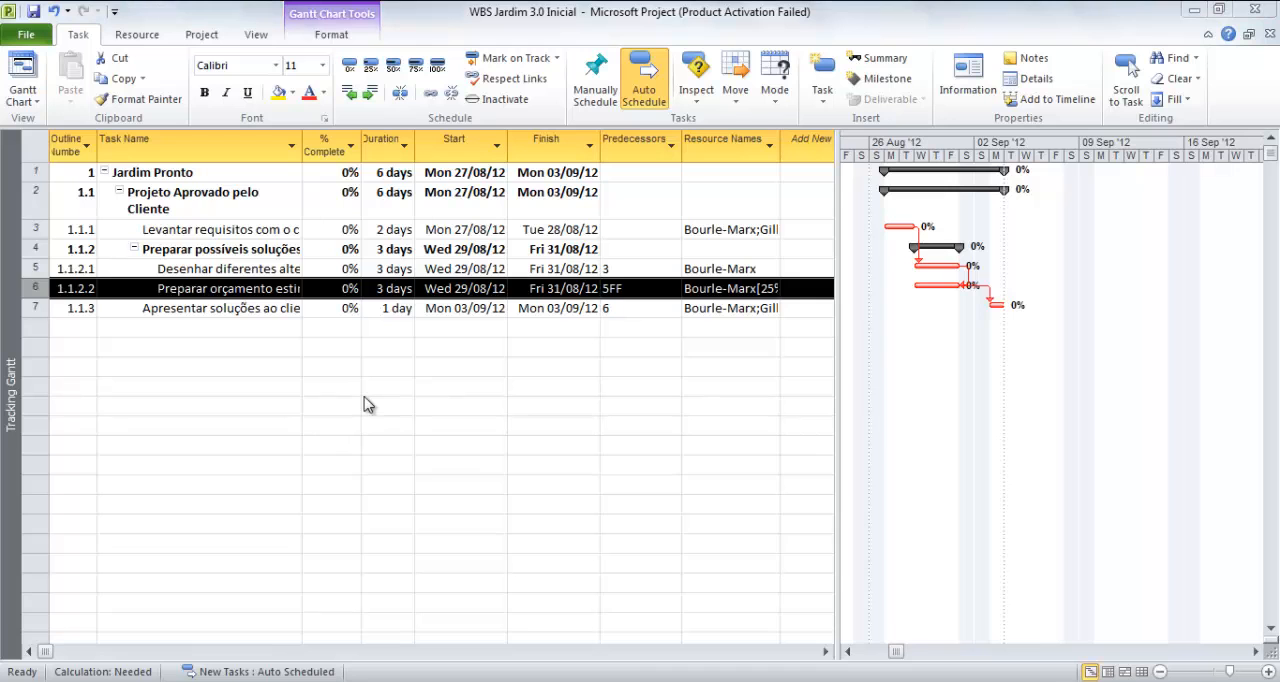
Review the general, predecessor, resource, advanced, notes and custom field information of the task Levantar requisitos com o cliente
{"action": "double_click", "coordinate": [318, 233]}
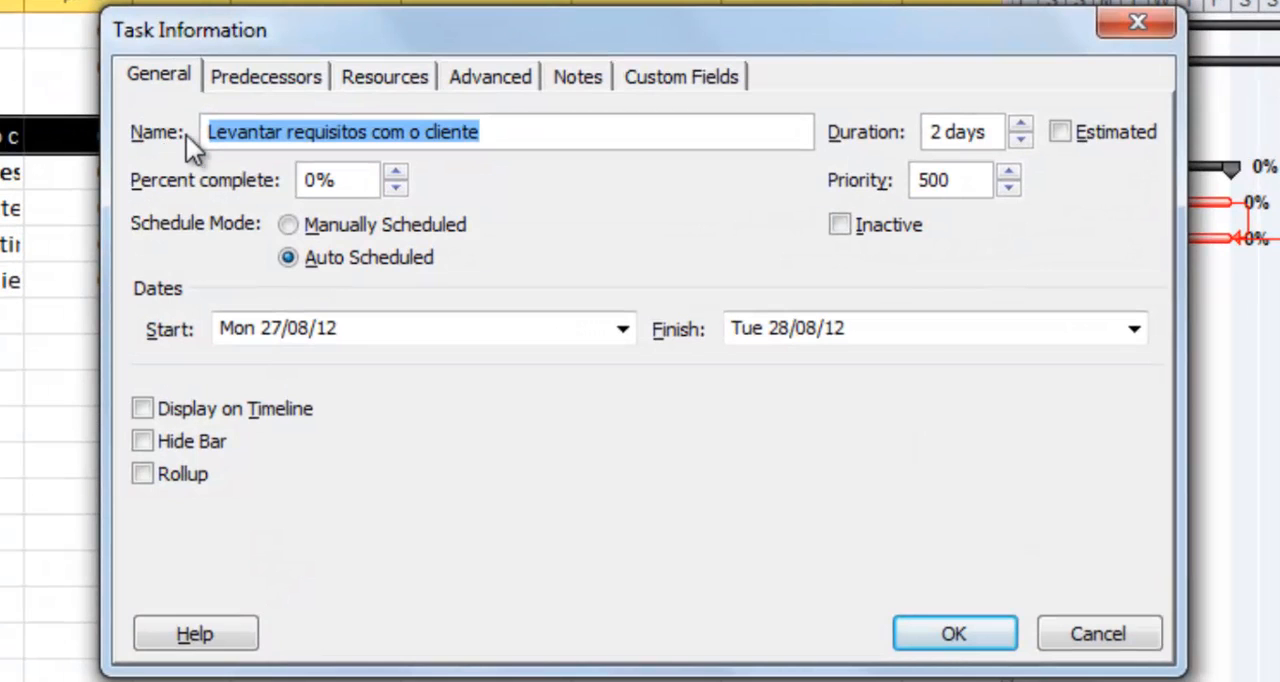
{"action": "left_click", "coordinate": [261, 76]}
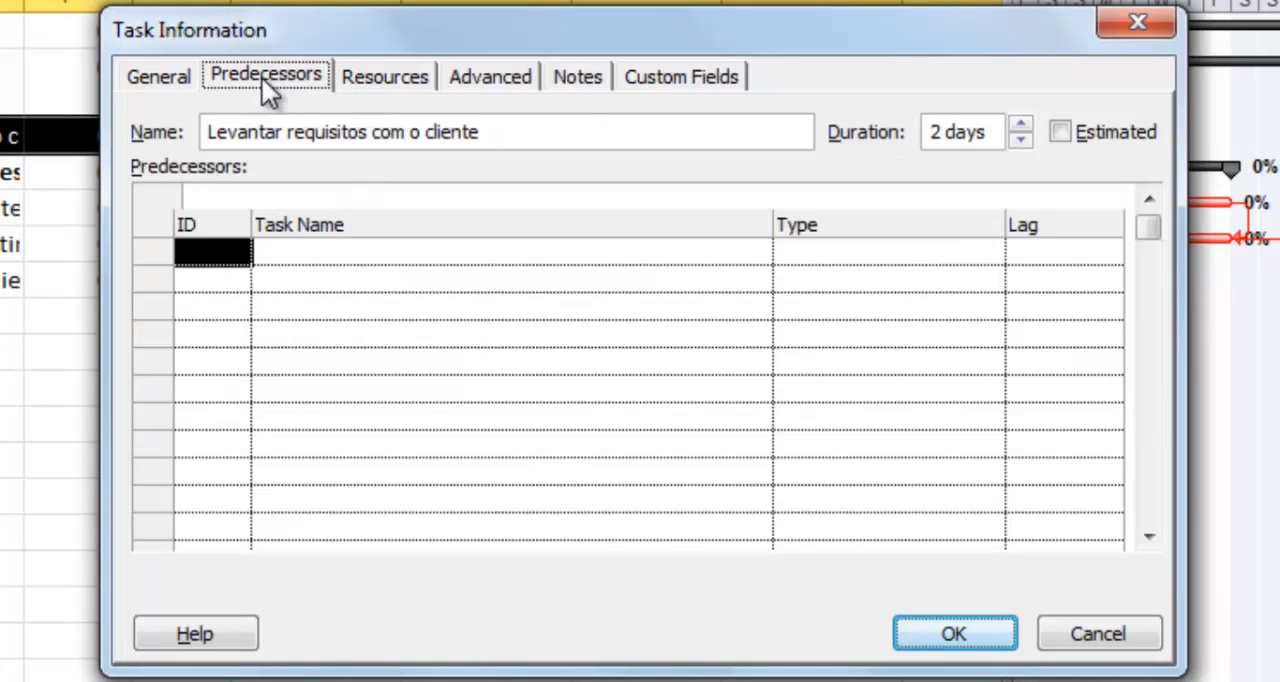
{"action": "left_click", "coordinate": [363, 77]}
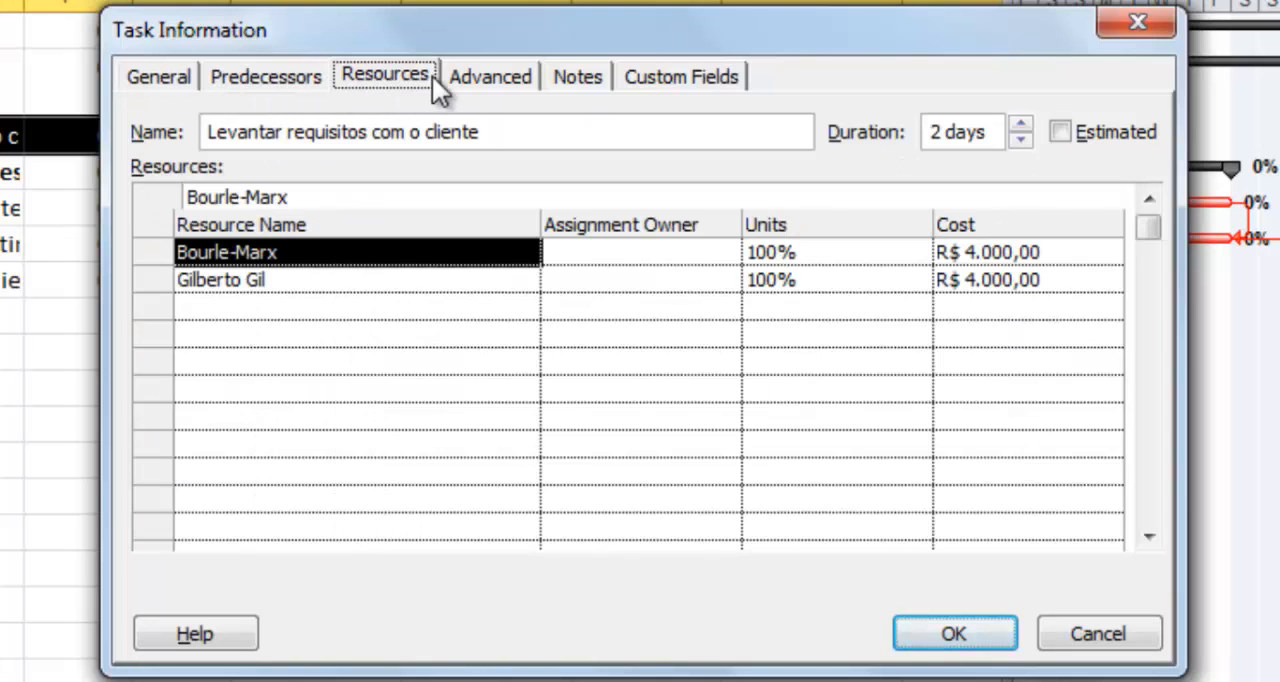
{"action": "left_click", "coordinate": [458, 77]}
{"action": "left_click", "coordinate": [551, 77]}
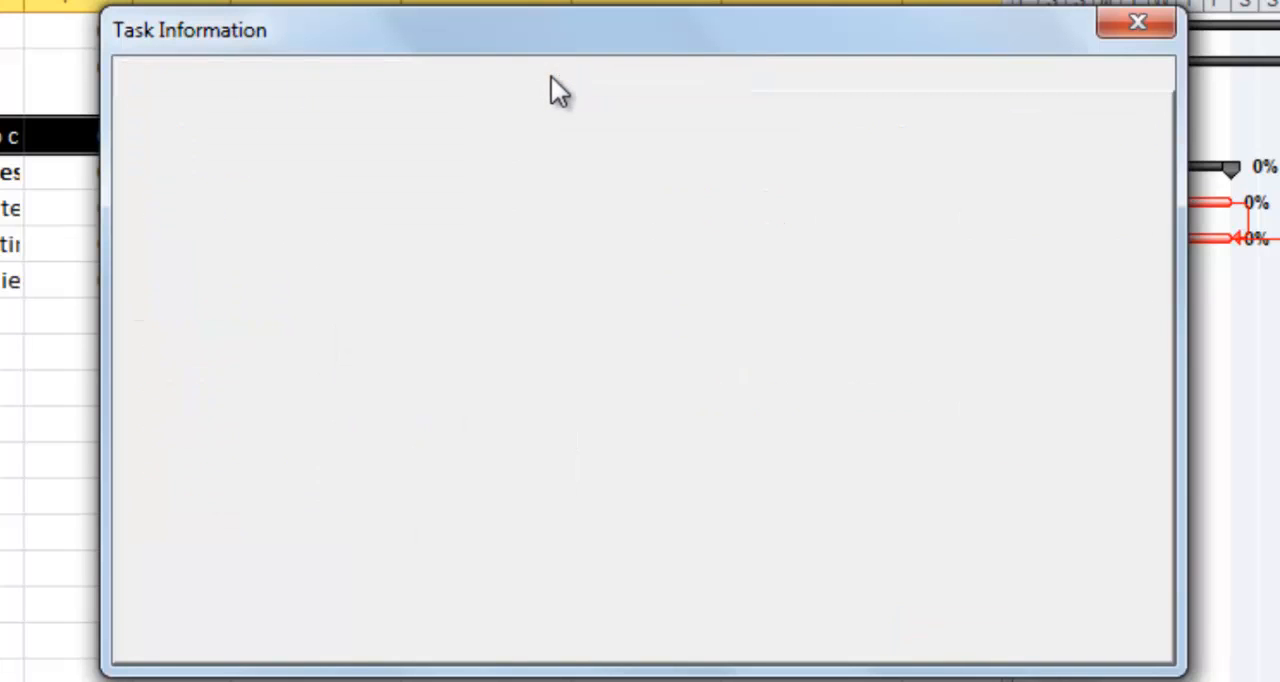
{"action": "left_click", "coordinate": [649, 85]}
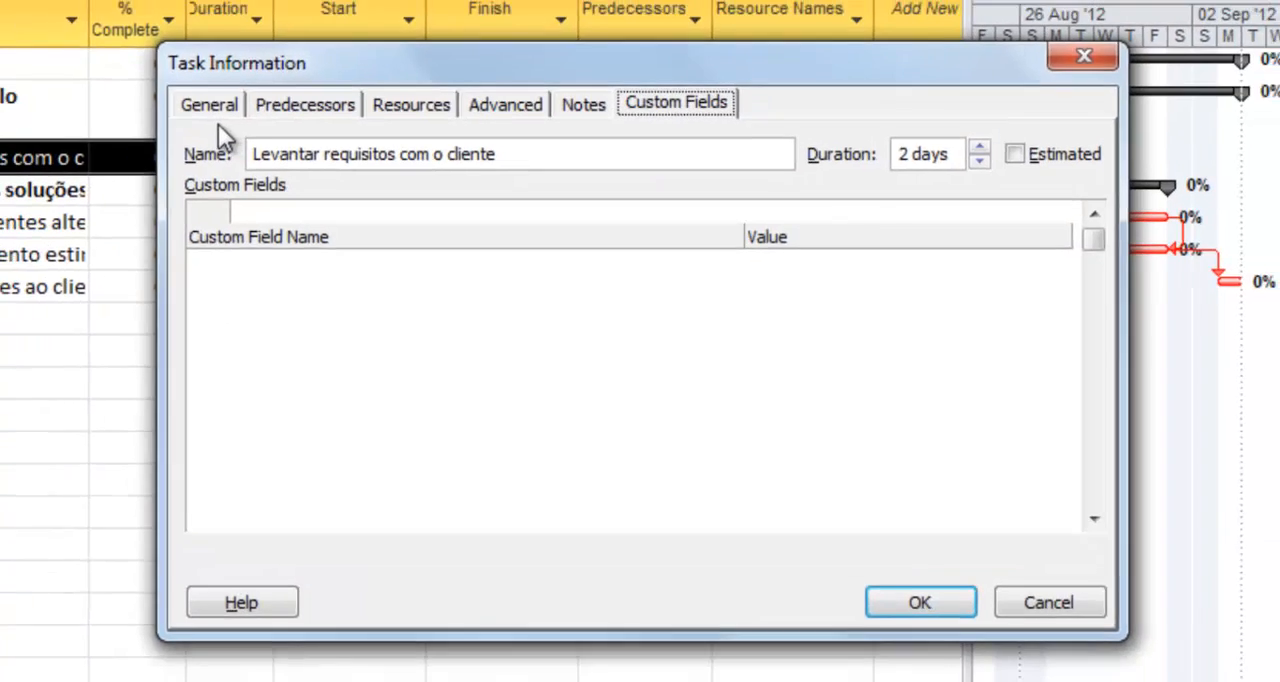
{"action": "left_click", "coordinate": [158, 77]}
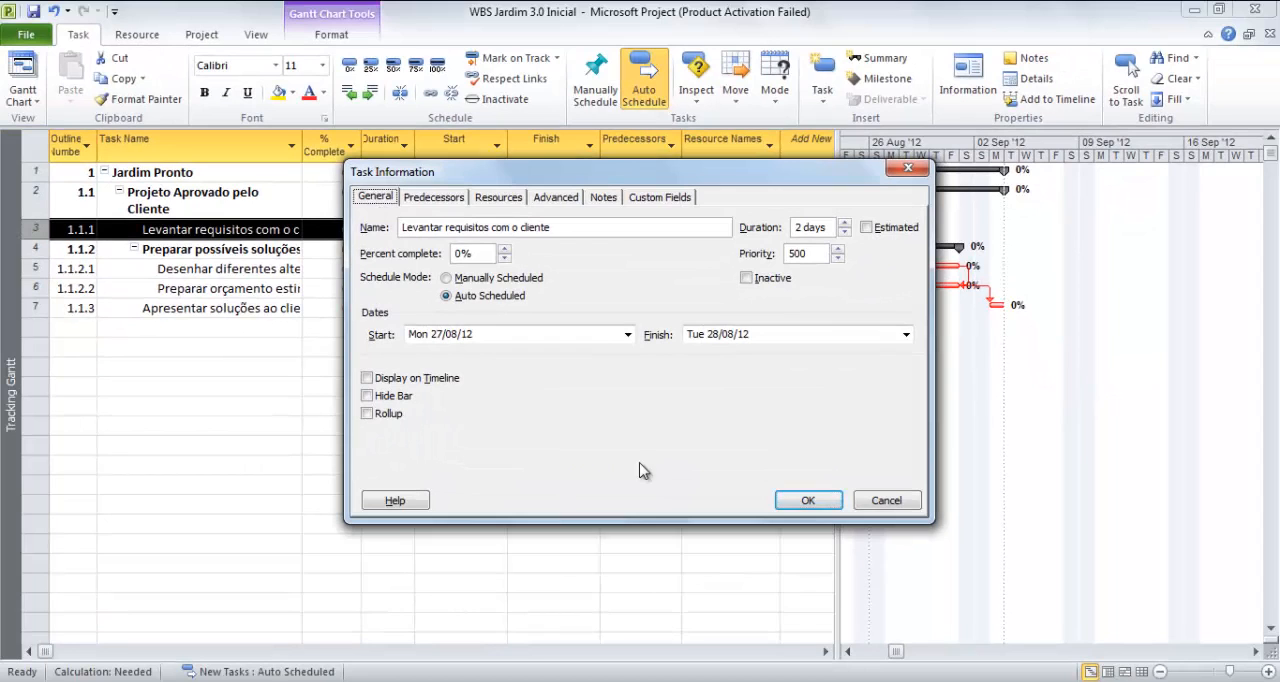
{"action": "left_click", "coordinate": [806, 500]}
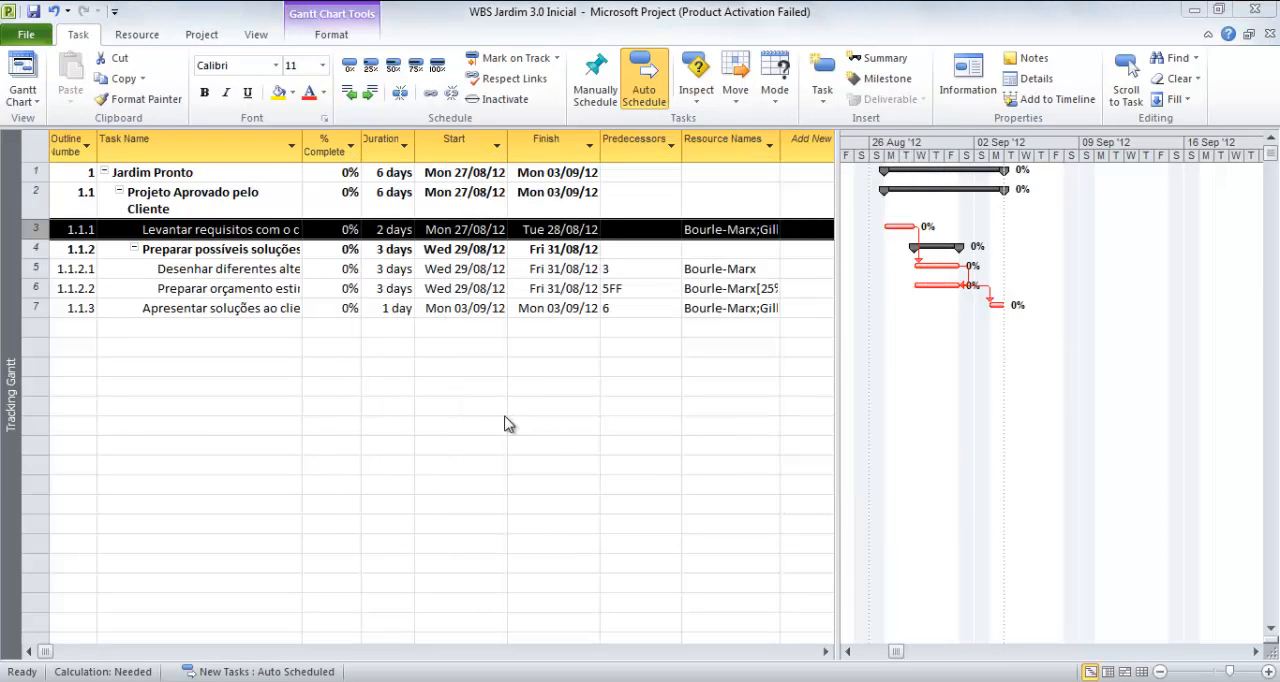
Show the resource details below the Tracking Gantt, compare the tools offered for each pane, and hide the details again
{"action": "left_click", "coordinate": [136, 36]}
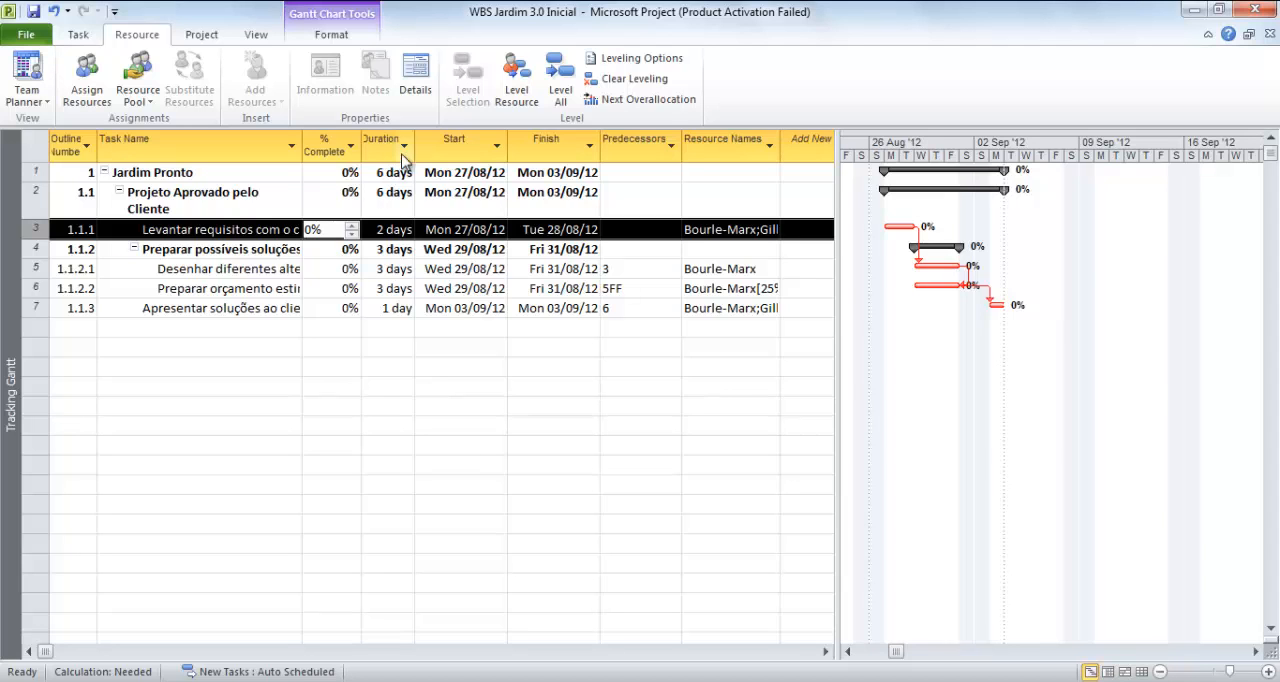
{"action": "left_click", "coordinate": [416, 92]}
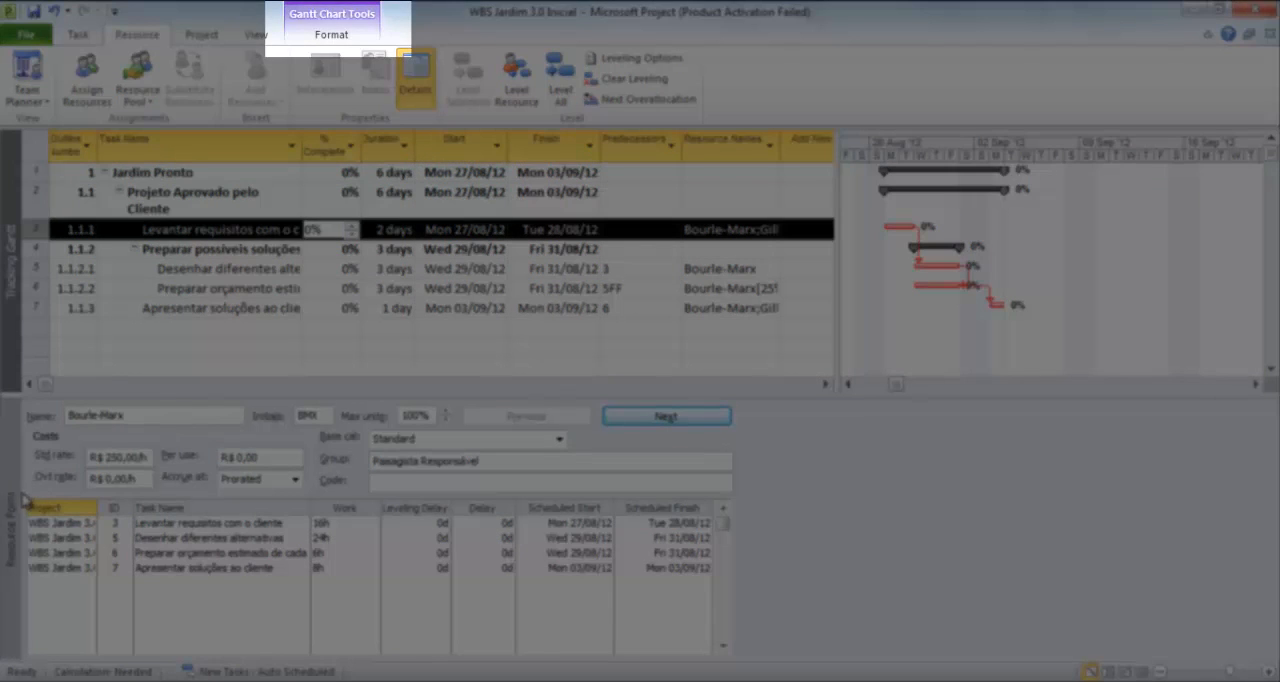
{"action": "left_click", "coordinate": [18, 500]}
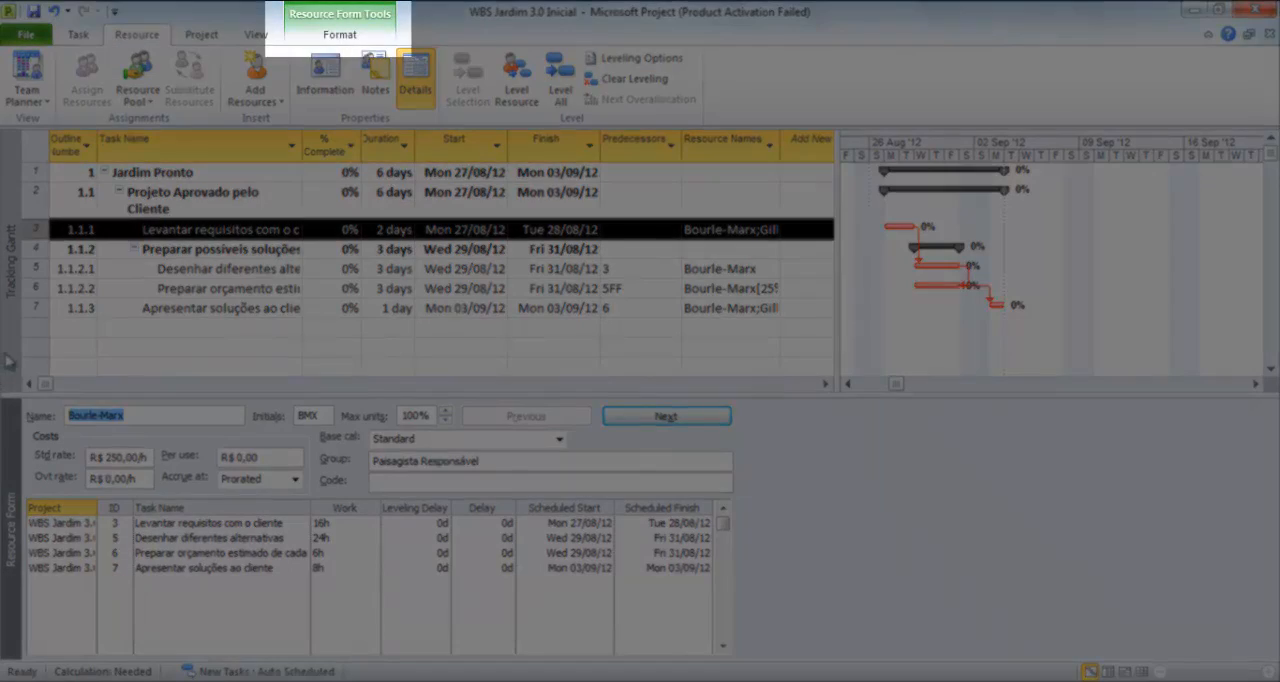
{"action": "left_click", "coordinate": [8, 360]}
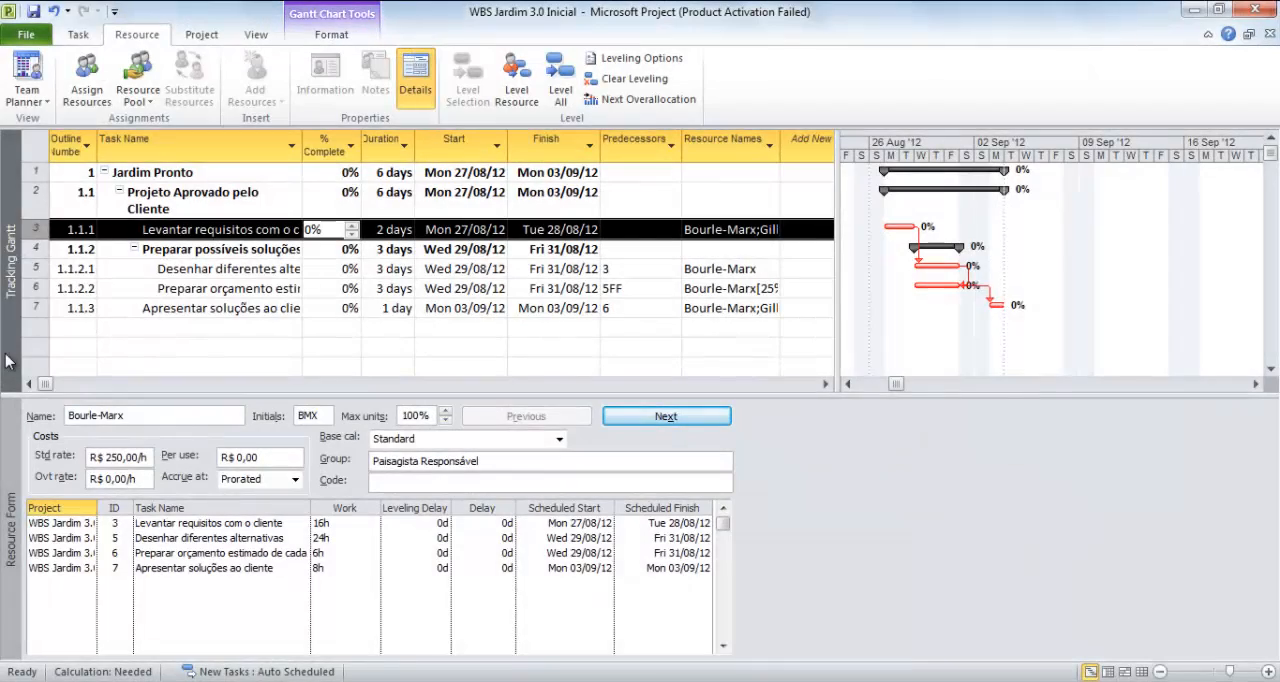
{"action": "left_click", "coordinate": [13, 458]}
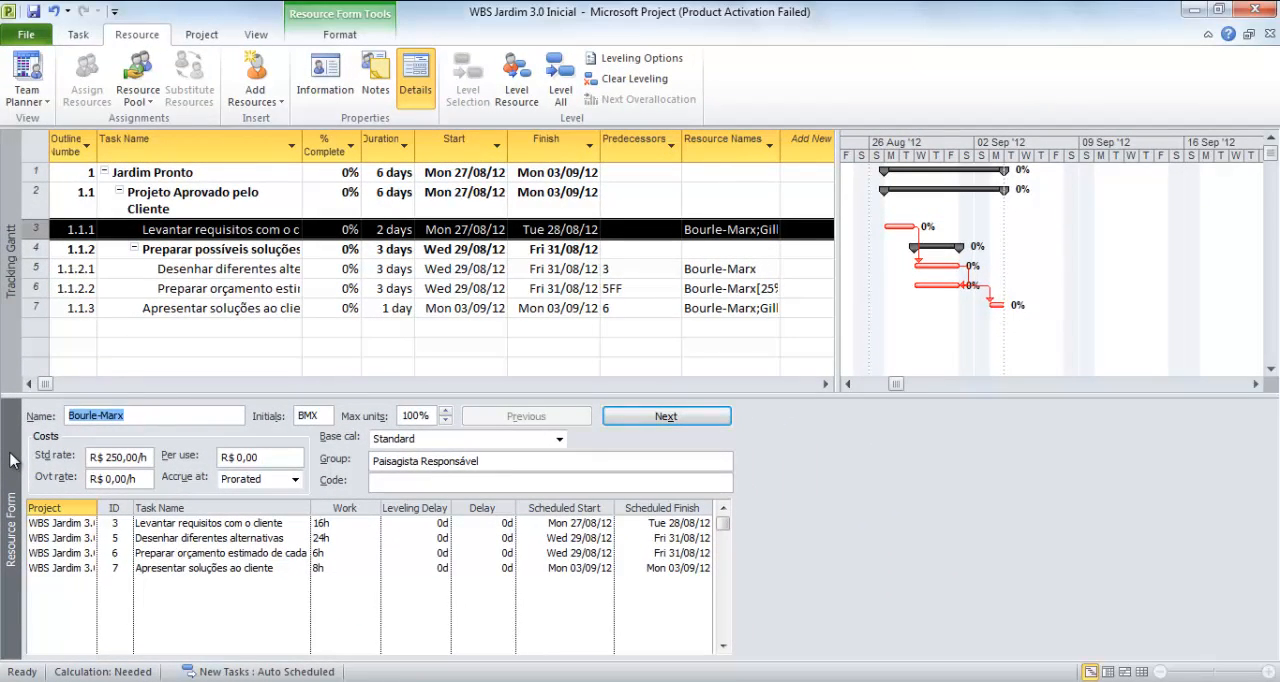
{"action": "left_click", "coordinate": [413, 92]}
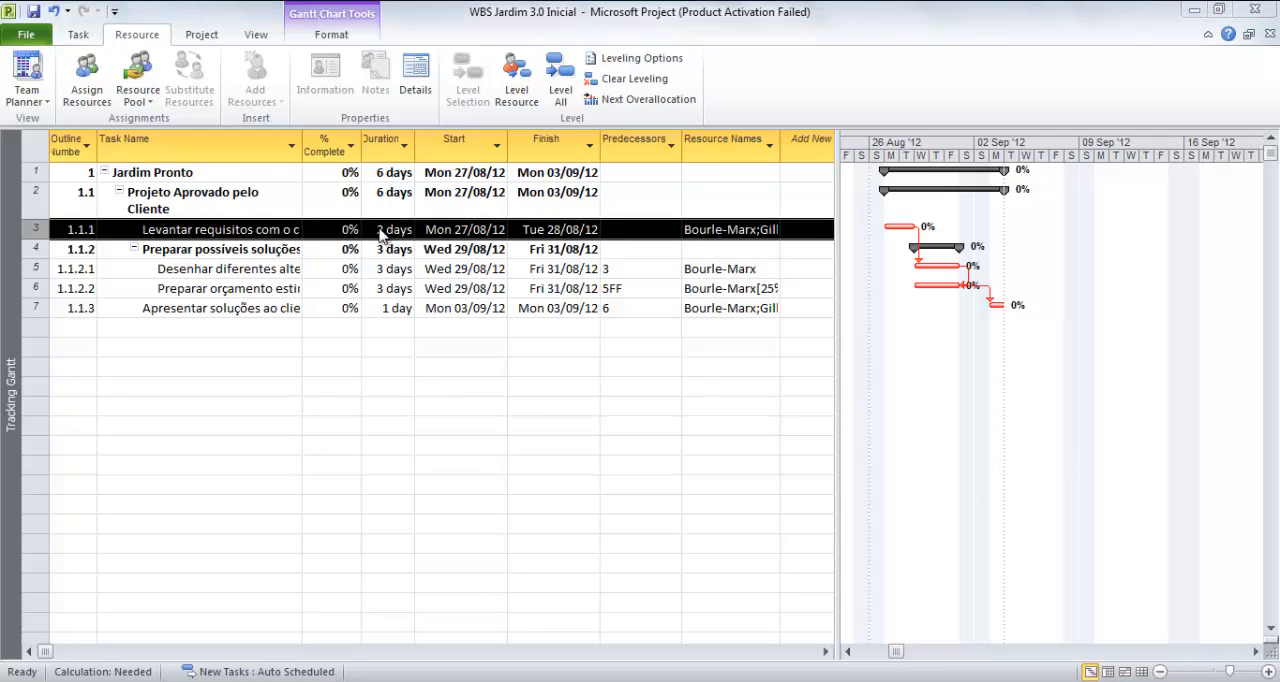
Open a new window of the Projeto Jardim project using the Resource Form view
{"action": "left_click", "coordinate": [199, 36]}
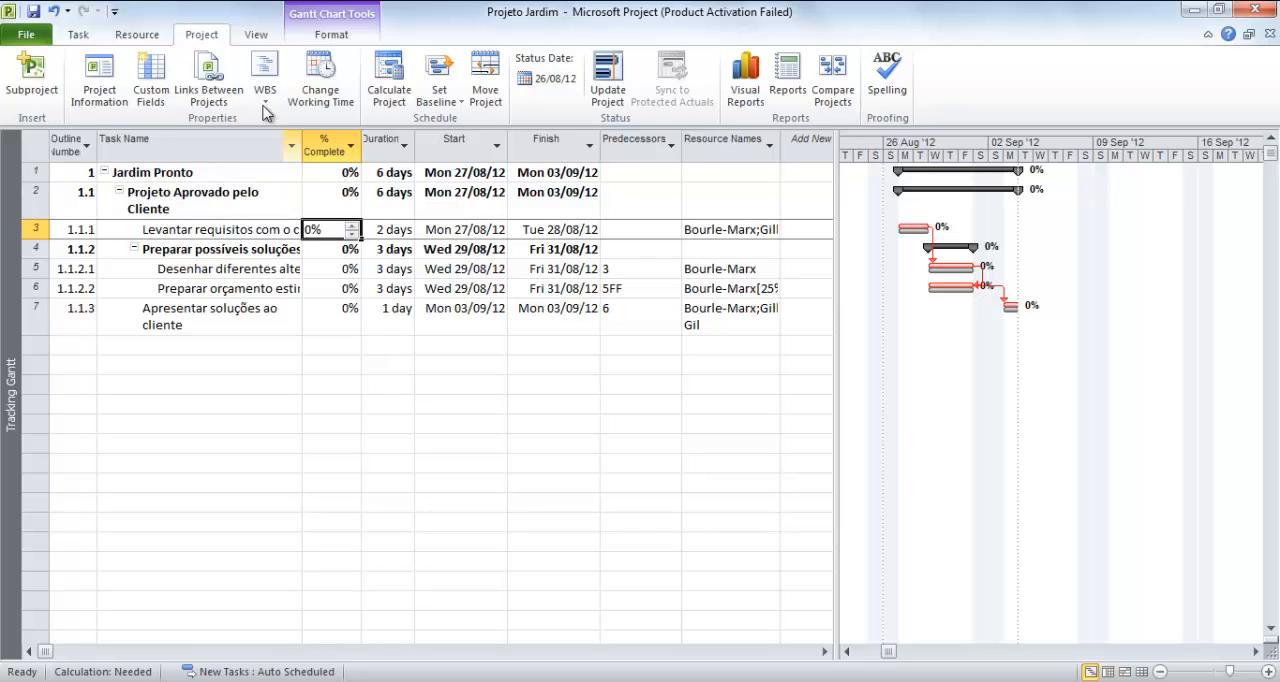
{"action": "left_click", "coordinate": [257, 35]}
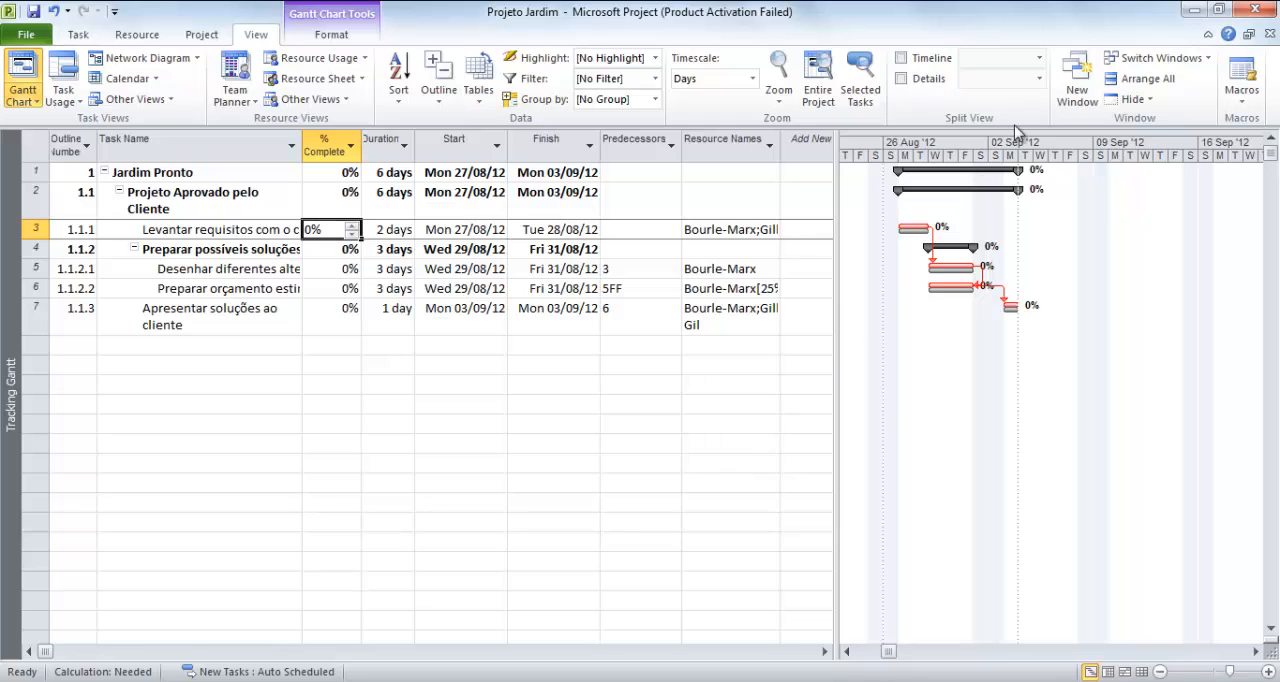
{"action": "left_click", "coordinate": [1081, 68]}
{"action": "left_click", "coordinate": [692, 420]}
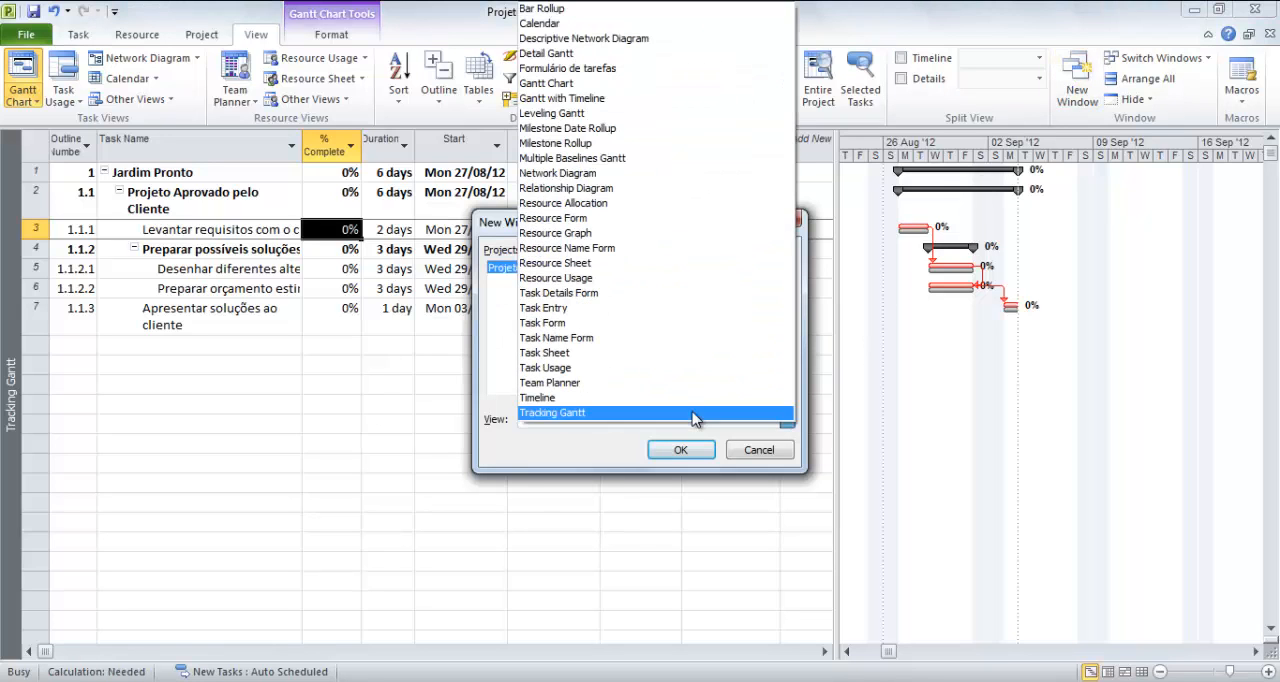
{"action": "key", "text": "r"}
{"action": "key", "text": "r"}
{"action": "key", "text": "r"}
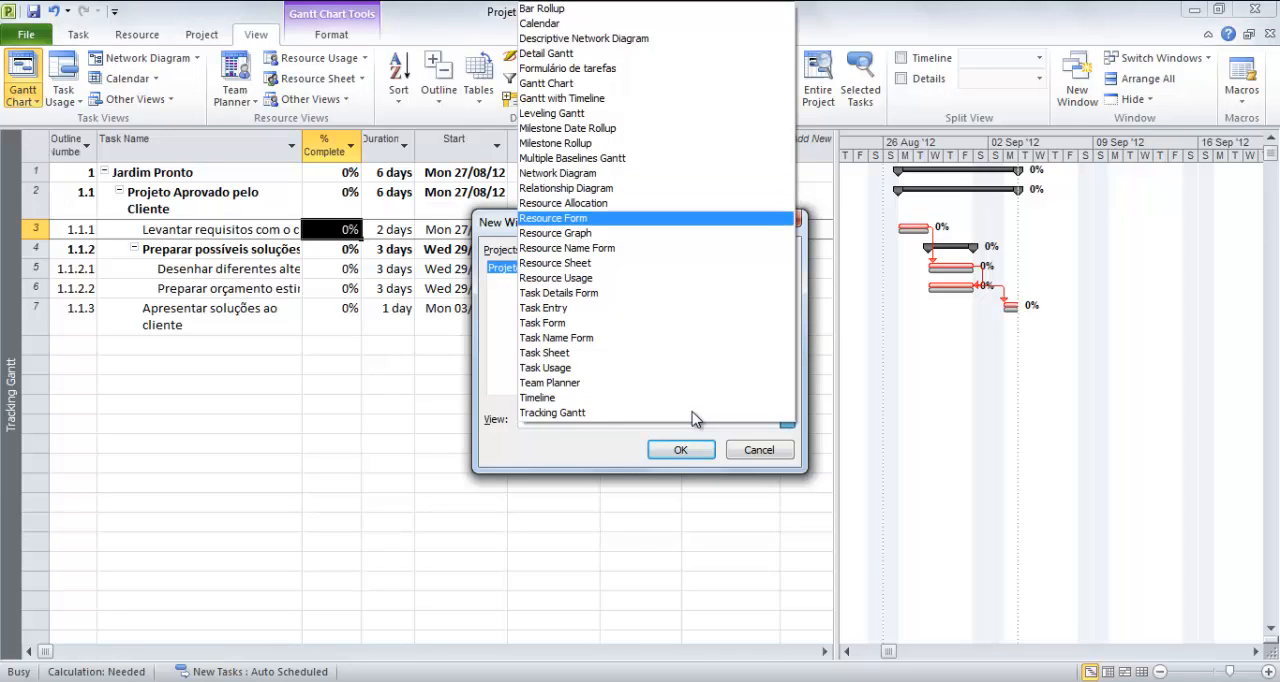
{"action": "key", "text": "Return"}
{"action": "left_click", "coordinate": [682, 449]}
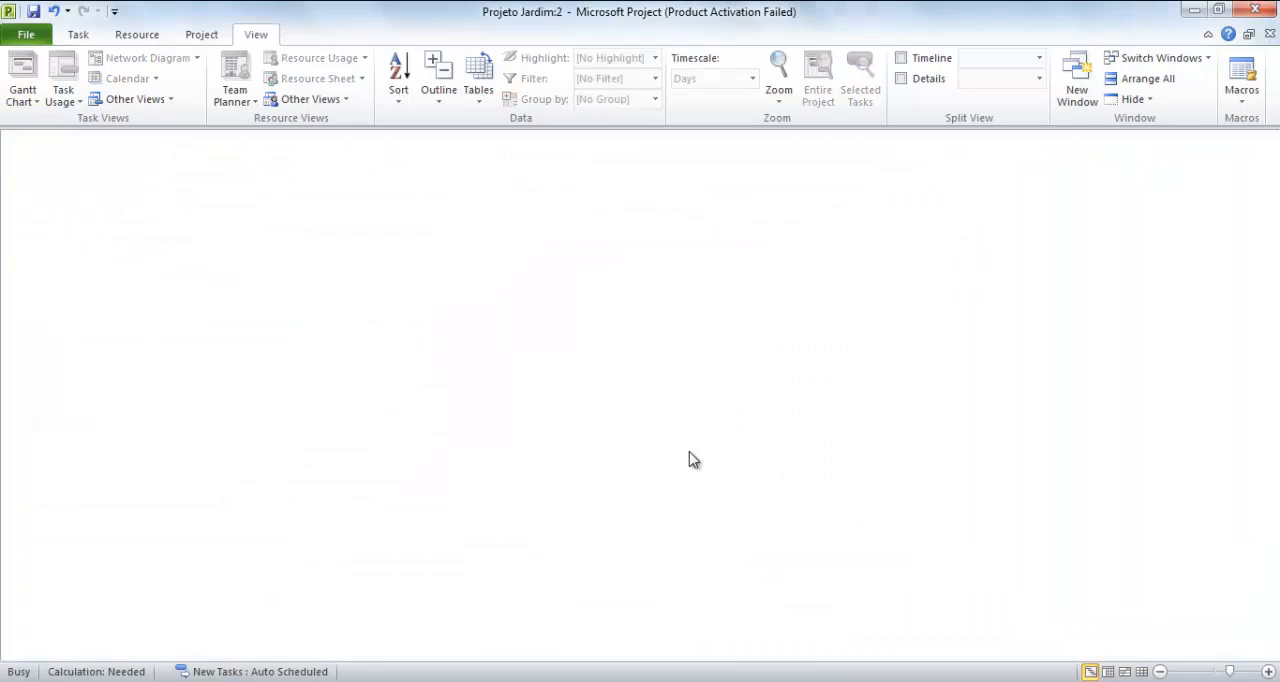
Arrange both project windows together on screen and show the Timeline above the Tracking Gantt
{"action": "key", "text": "alt+Tab"}
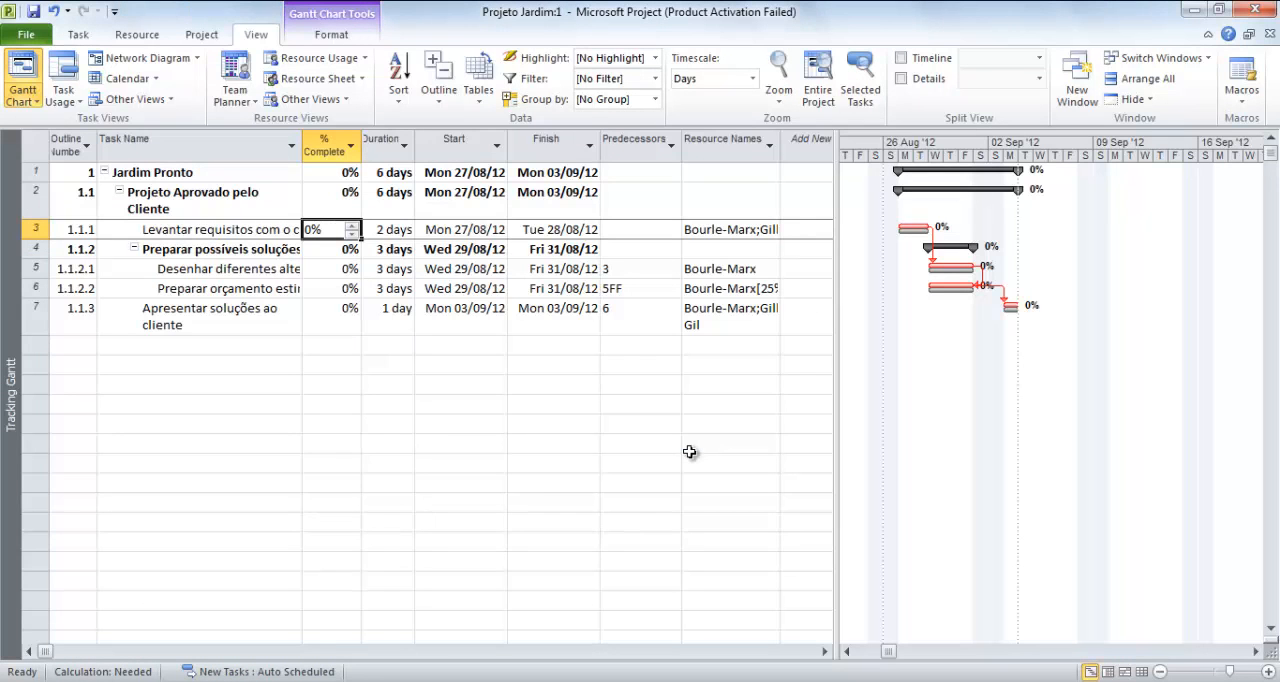
{"action": "left_click", "coordinate": [1156, 80]}
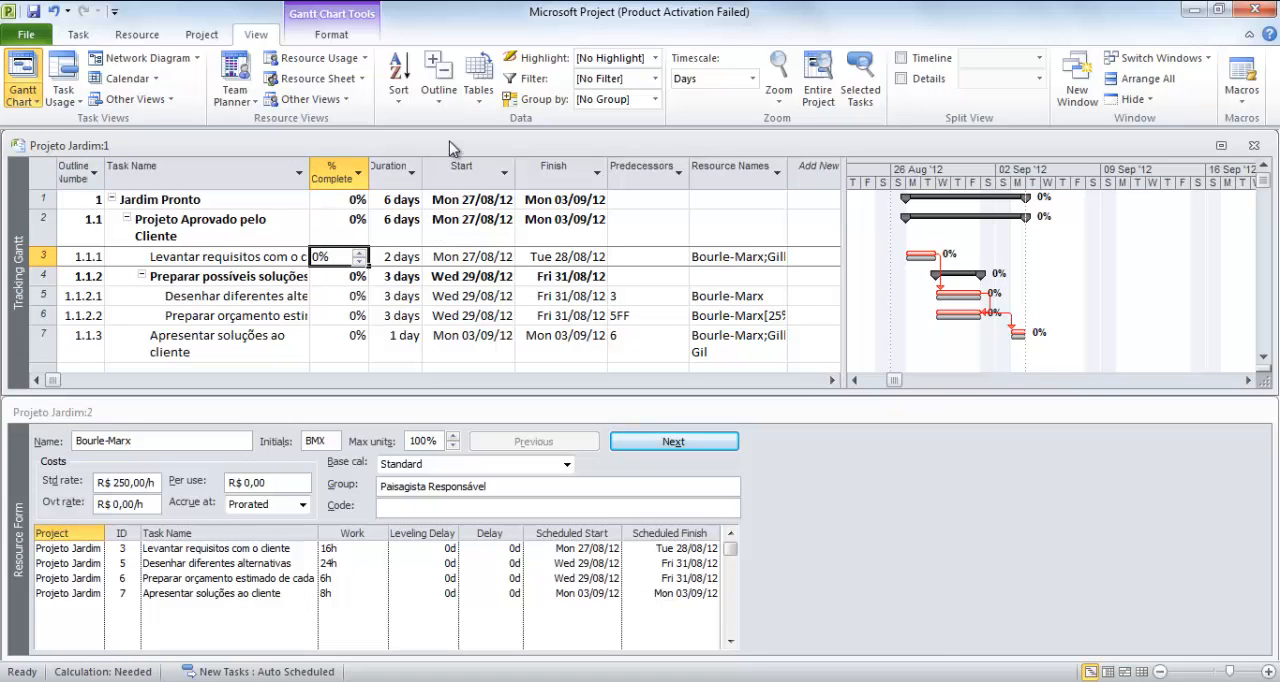
{"action": "left_click", "coordinate": [932, 60]}
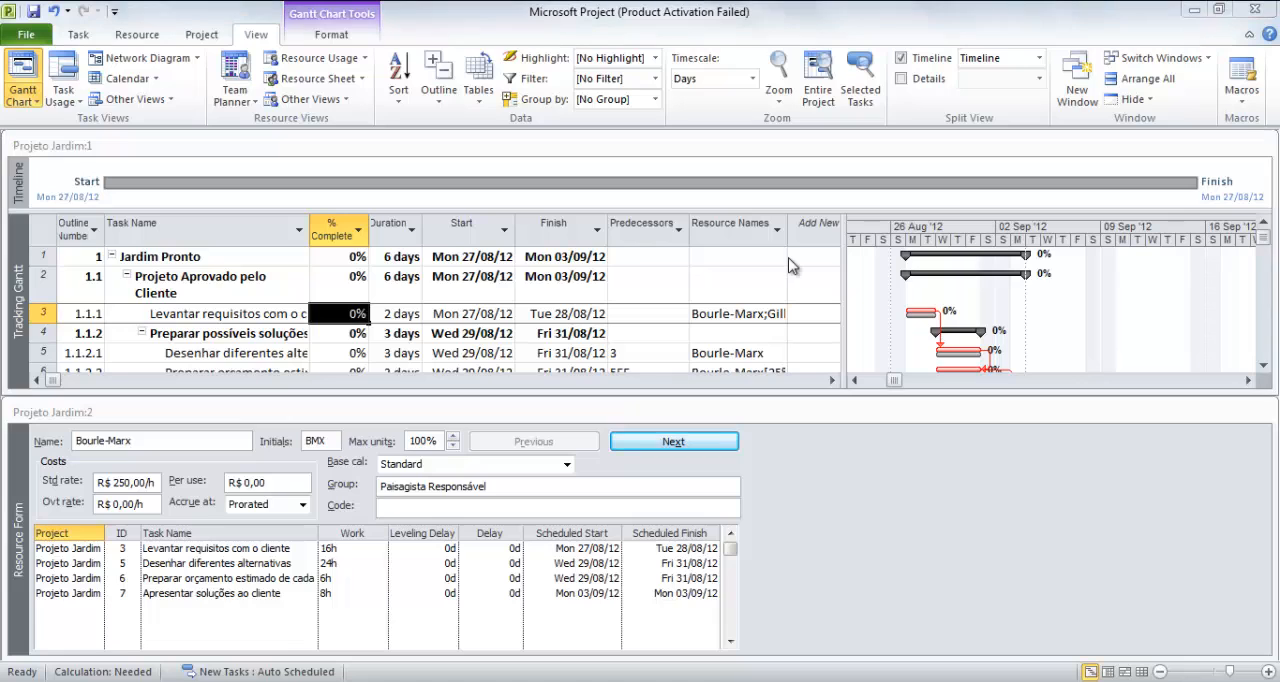
Check the print settings and print preview of the project
{"action": "left_click", "coordinate": [30, 39]}
{"action": "left_click", "coordinate": [26, 35]}
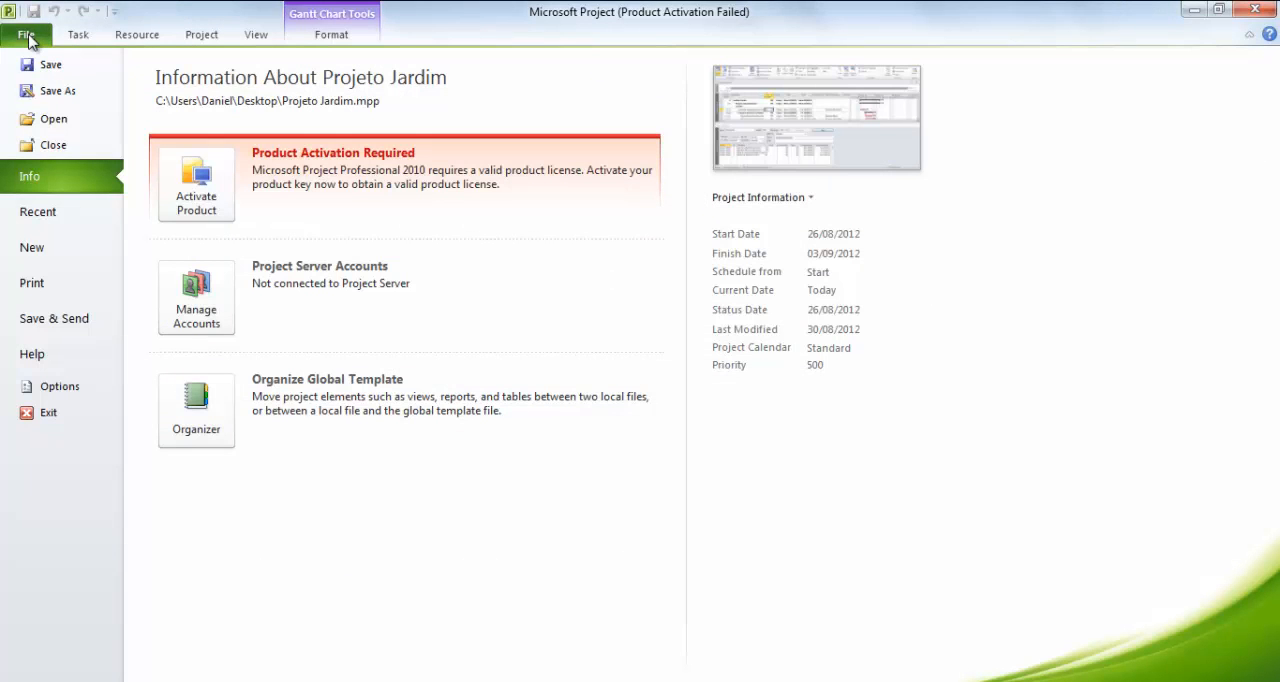
{"action": "left_click", "coordinate": [52, 290]}
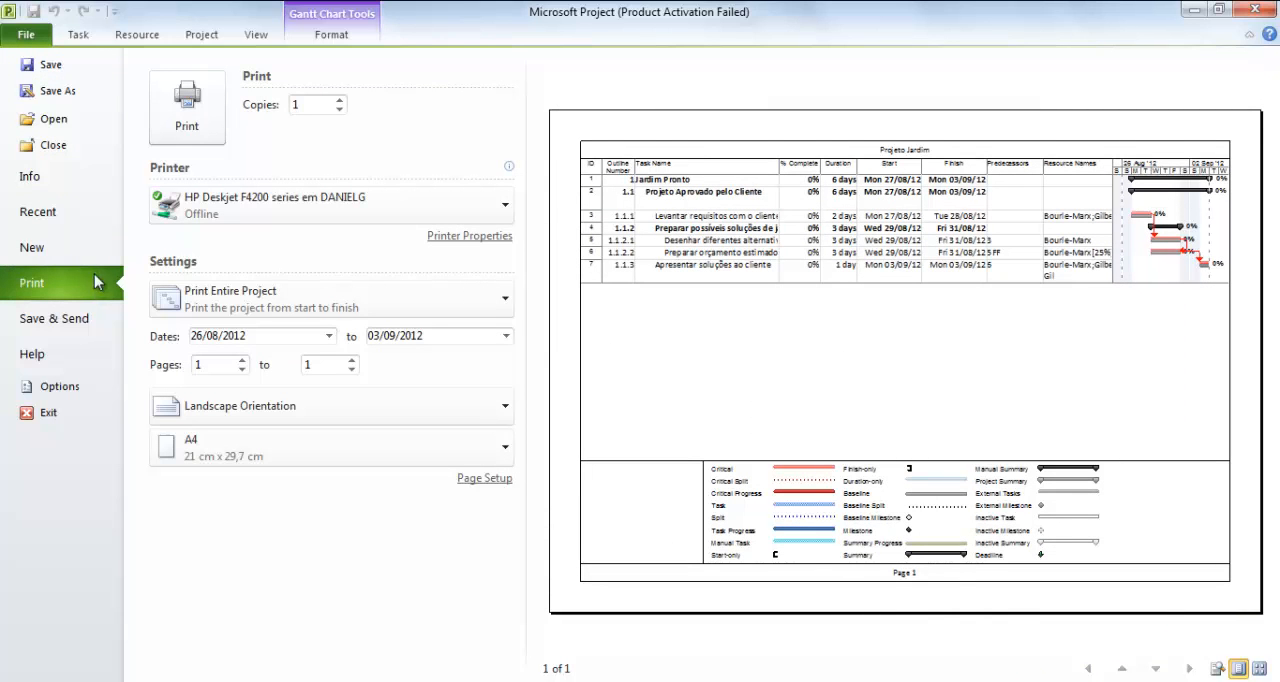
Save the project as WBS Jardim 3.0 Inicial in Google Drive's Projeto Jardim folder, replacing the existing file
{"action": "left_click", "coordinate": [57, 90]}
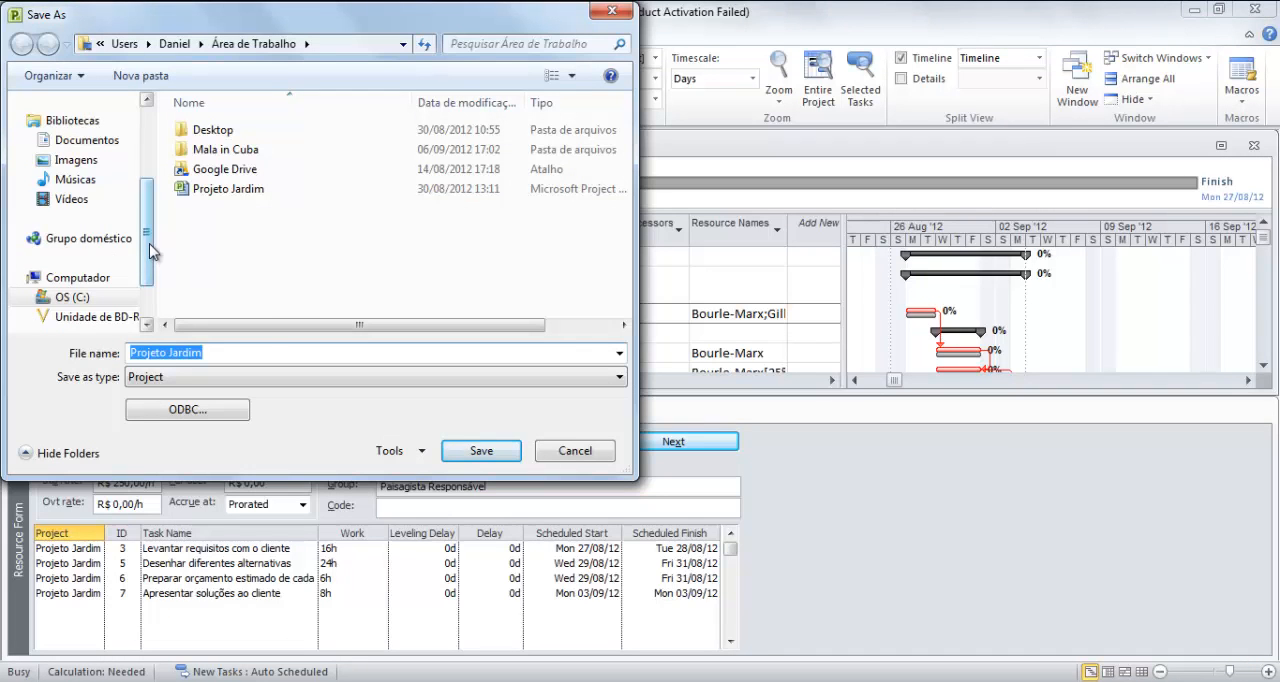
{"action": "scroll", "coordinate": [135, 203], "scroll_direction": "up", "scroll_amount": 2}
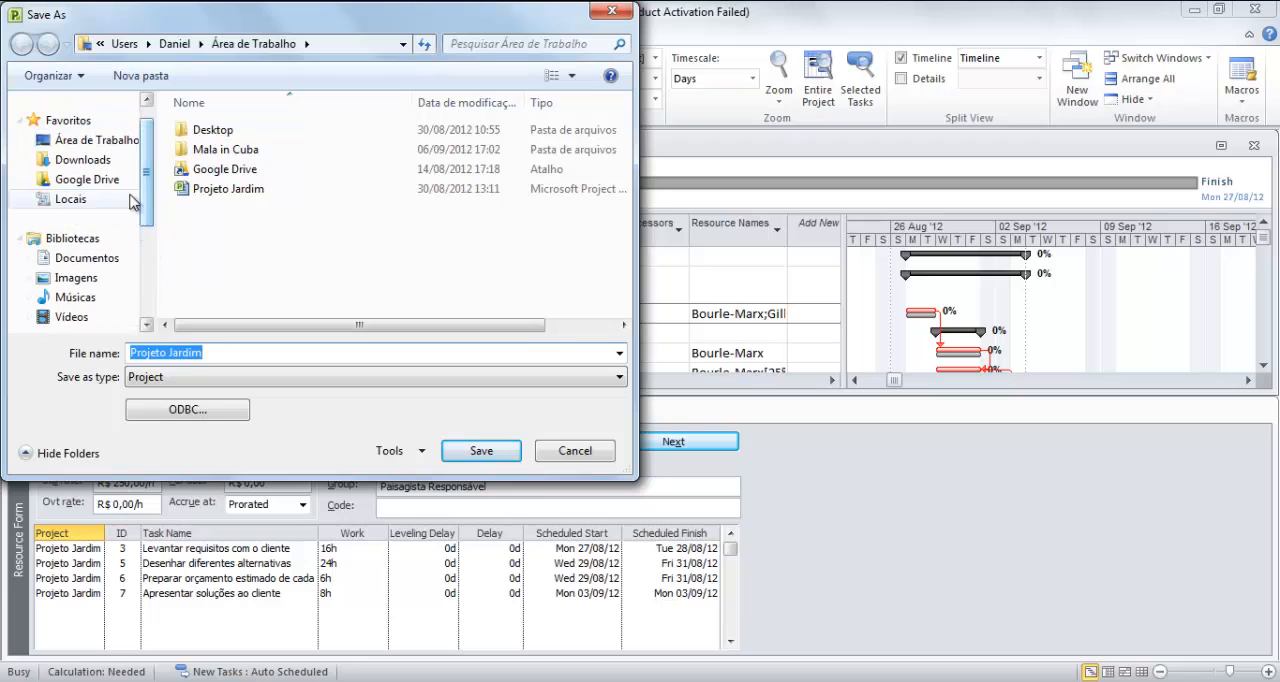
{"action": "left_click", "coordinate": [118, 182]}
{"action": "double_click", "coordinate": [207, 191]}
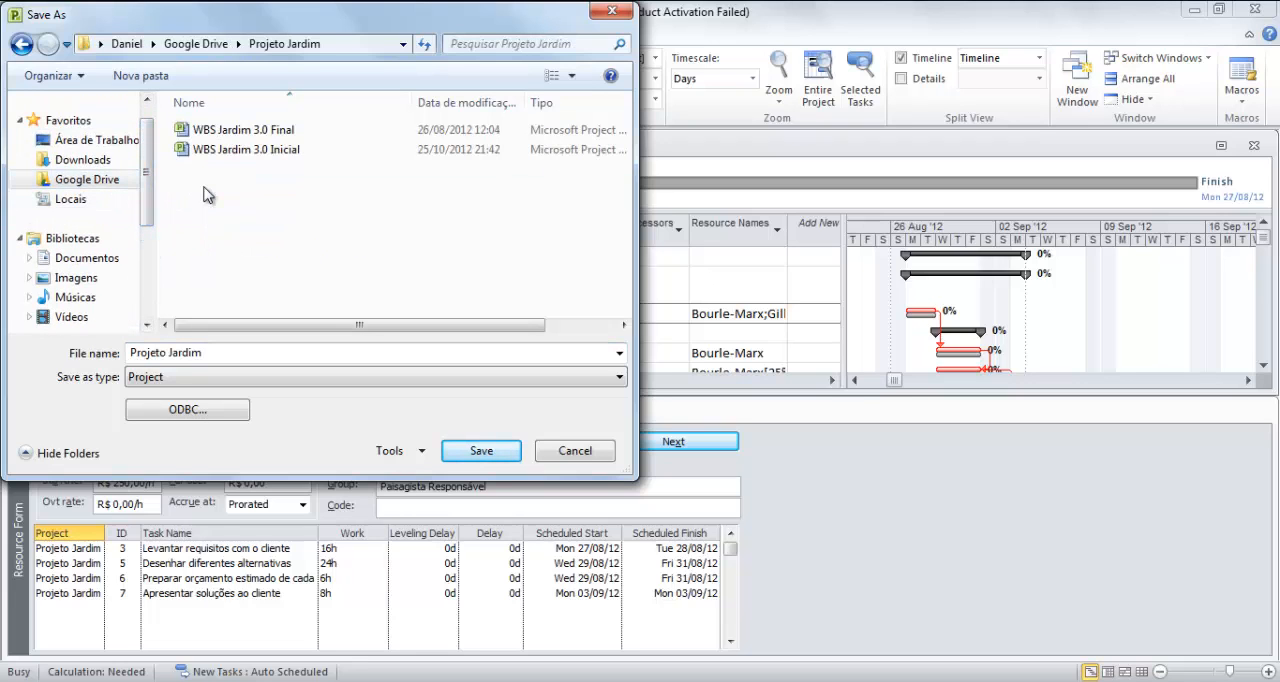
{"action": "left_click", "coordinate": [256, 152]}
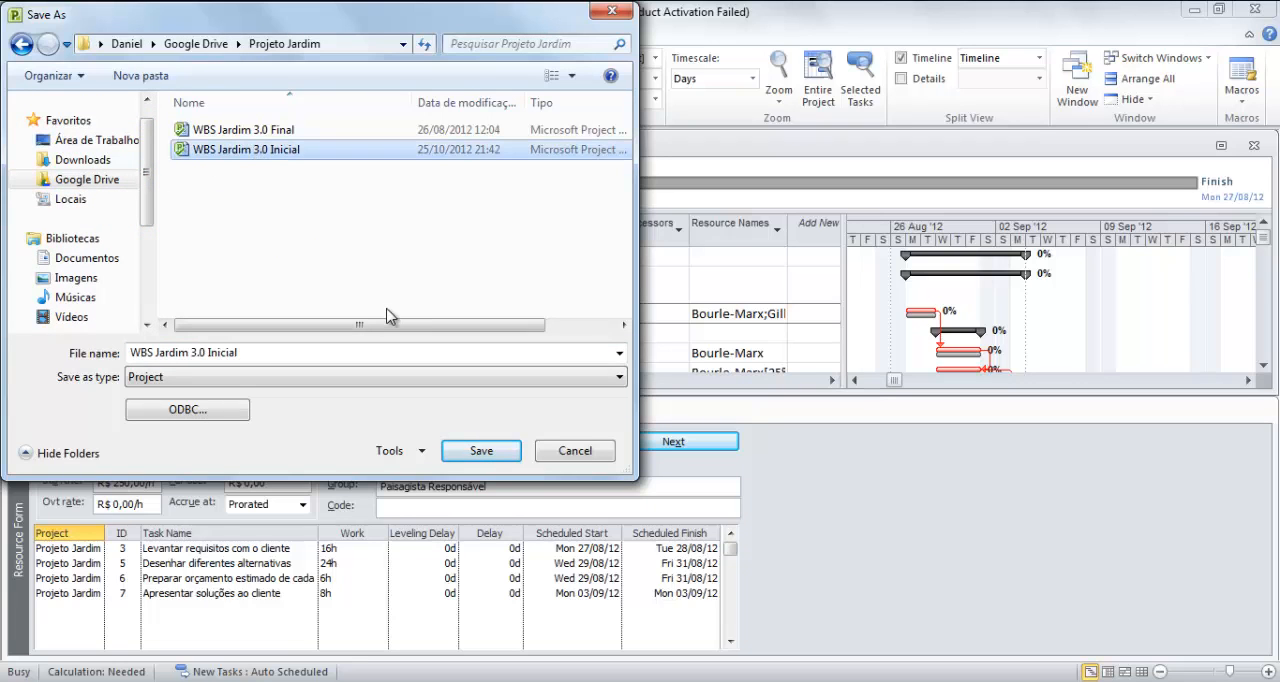
{"action": "left_click", "coordinate": [479, 451]}
{"action": "left_click", "coordinate": [586, 411]}
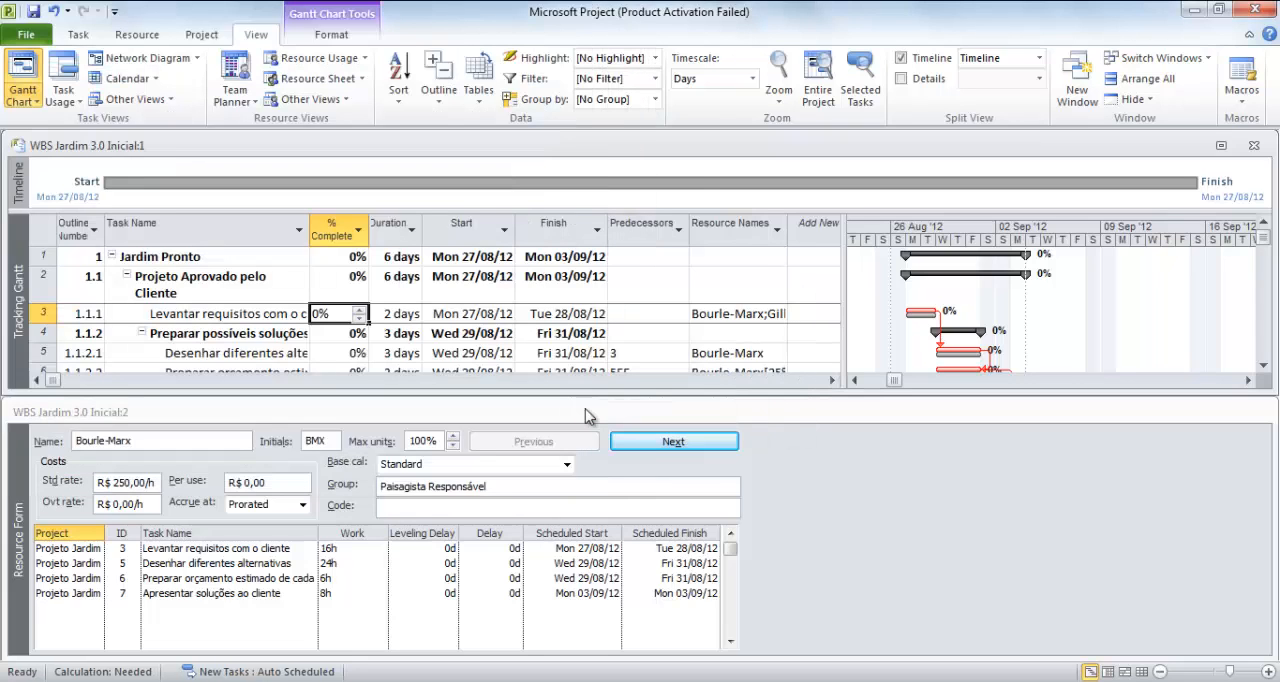